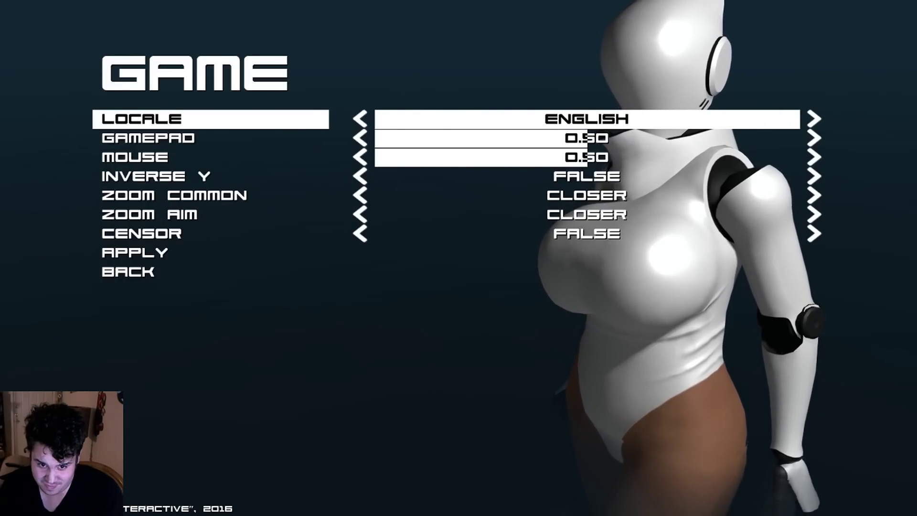
Step: Review the video settings (fullscreen, 1920x1080, FXAA on) and return to the settings categories
key(Escape)
key(Down)
key(Down)
key(Down)
key(Return)
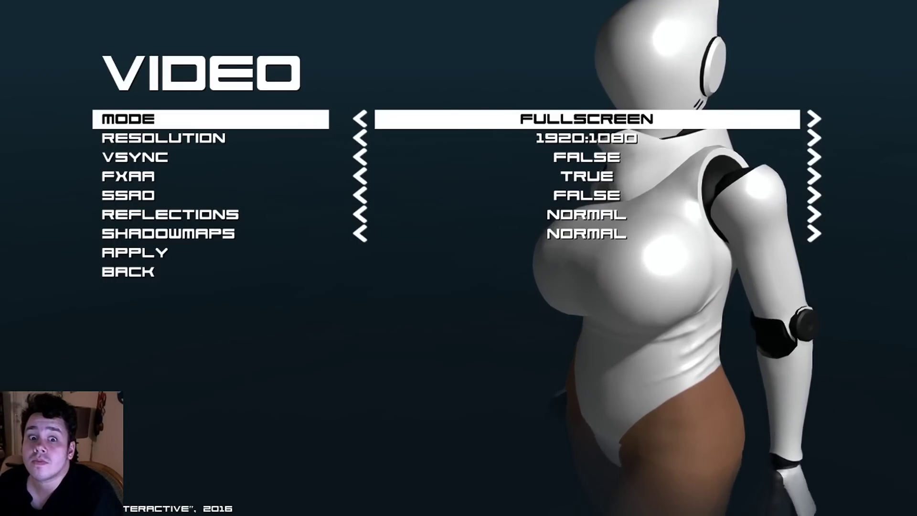
key(Down)
key(Down)
key(Down)
key(Down)
key(Escape)
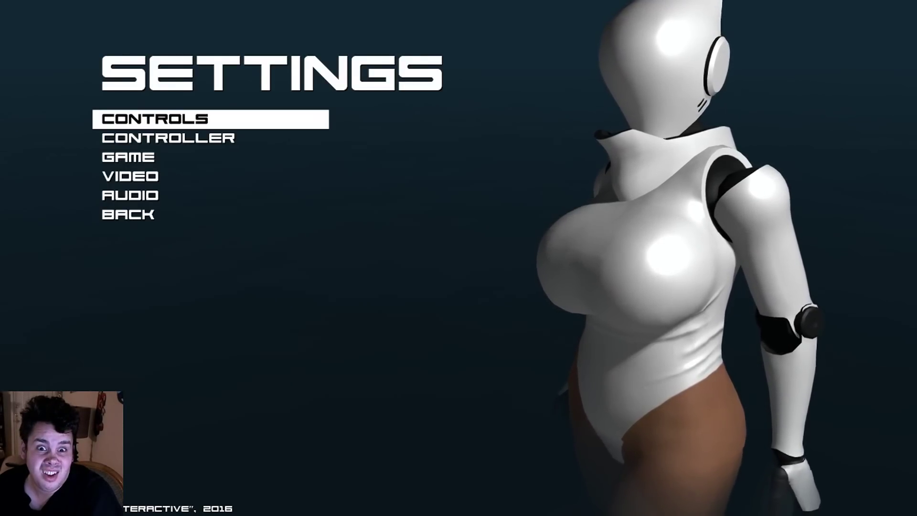
Step: From the main menu, choose NEW and browse the difficulty options to begin a game
key(Escape)
key(Down)
key(Down)
key(Down)
key(Up)
key(Up)
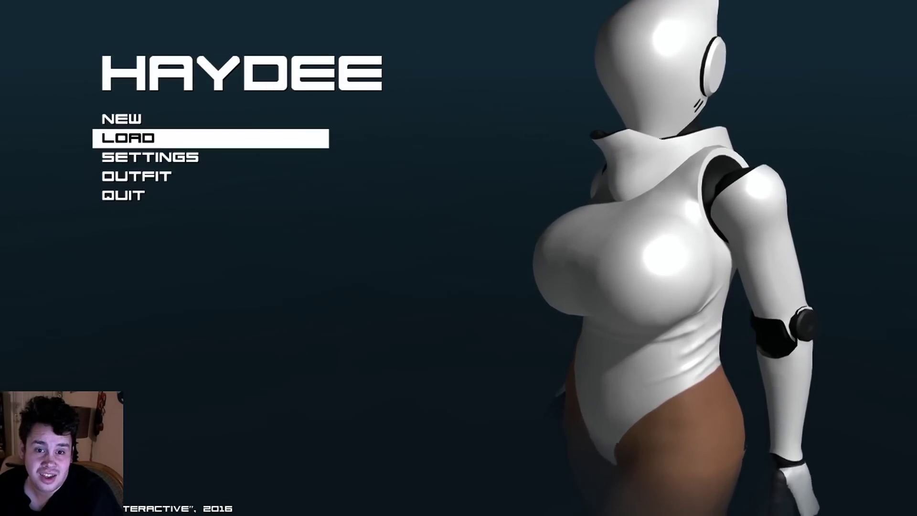
key(Up)
key(Return)
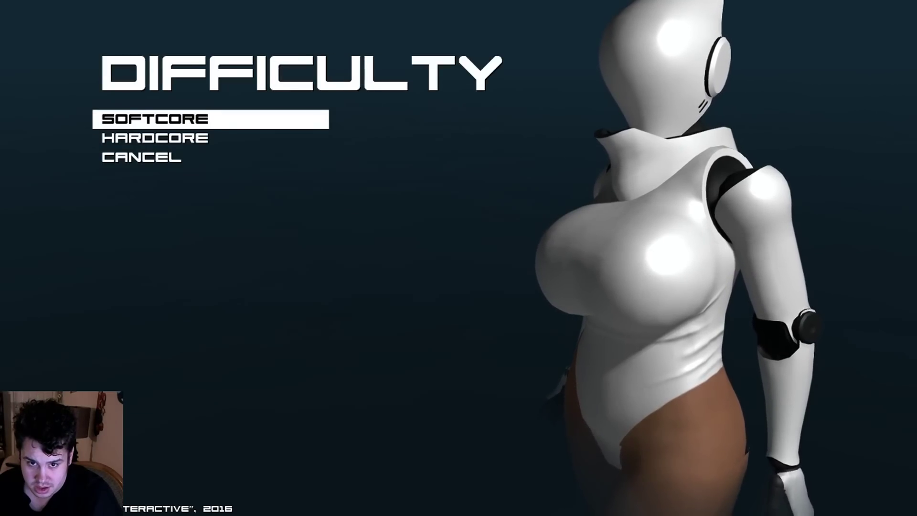
key(Down)
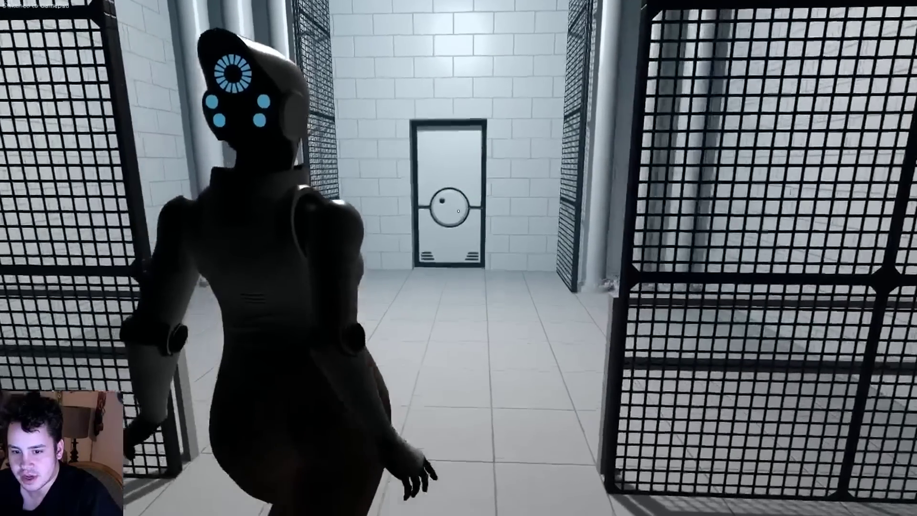
key(w)
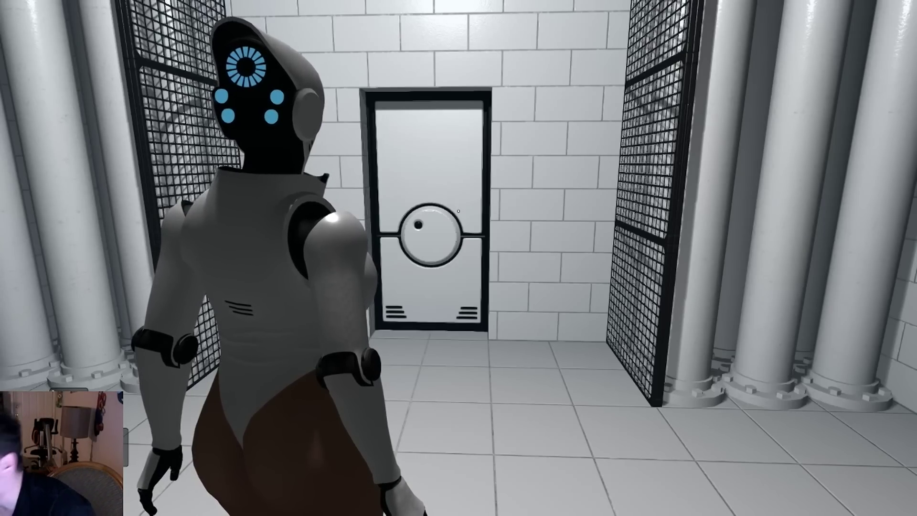
Step: Walk through the gate, surveying the tiled wall, mannequin row and caged area
drag(459, 211, 458, 211)
key(w)
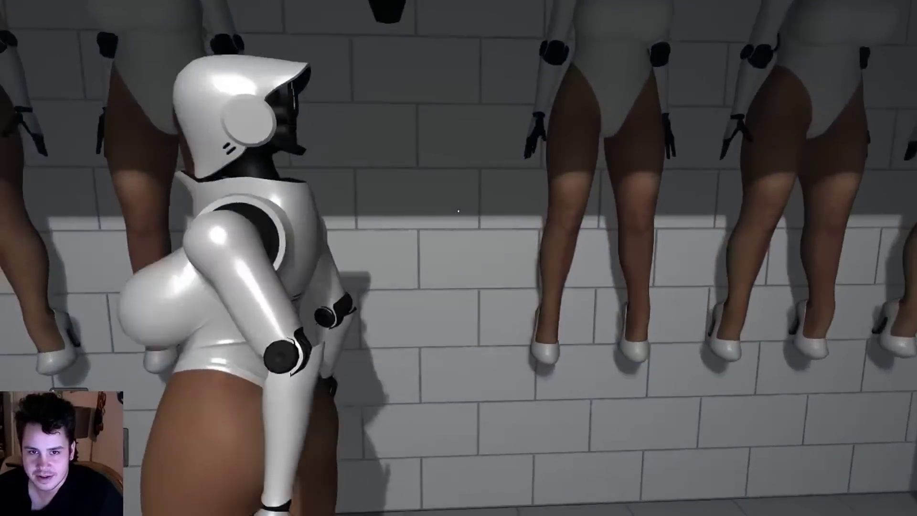
drag(458, 211, 458, 211)
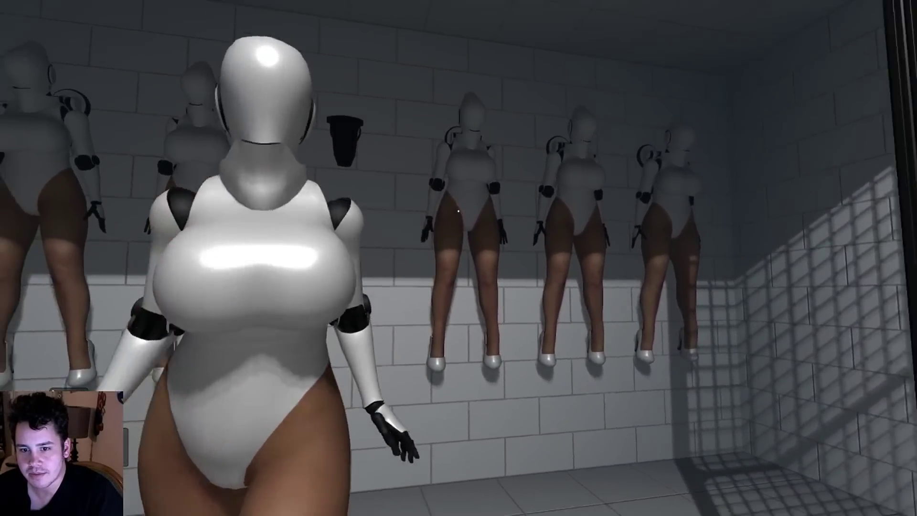
drag(458, 211, 459, 211)
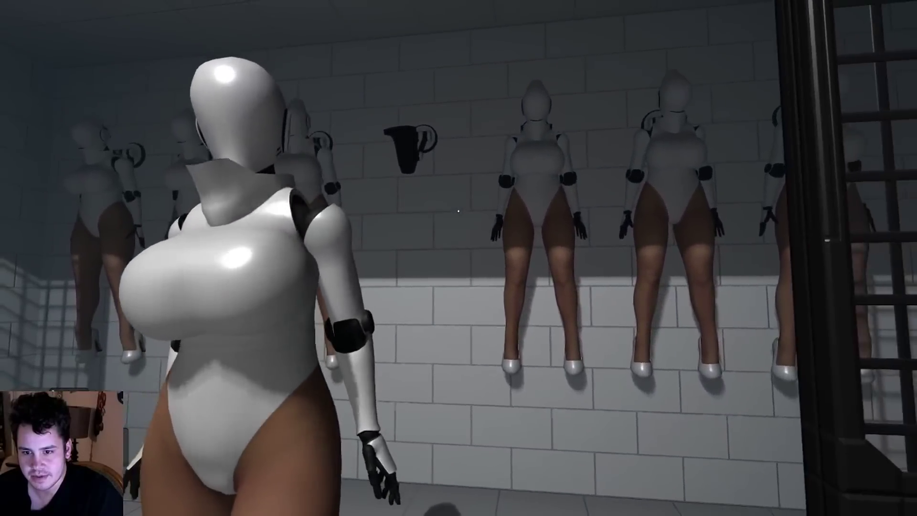
drag(458, 211, 458, 211)
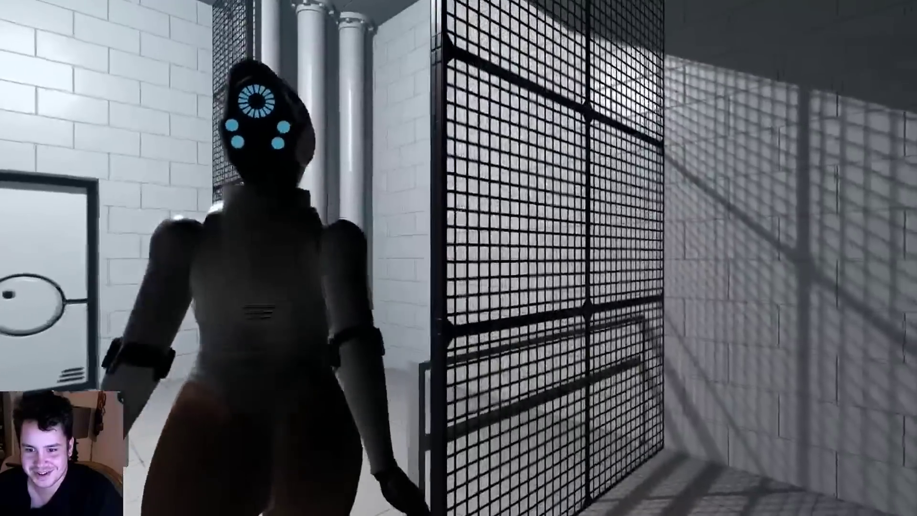
Step: Walk through the doorway into the bright tiled room with pipes and a raised ledge
key(w)
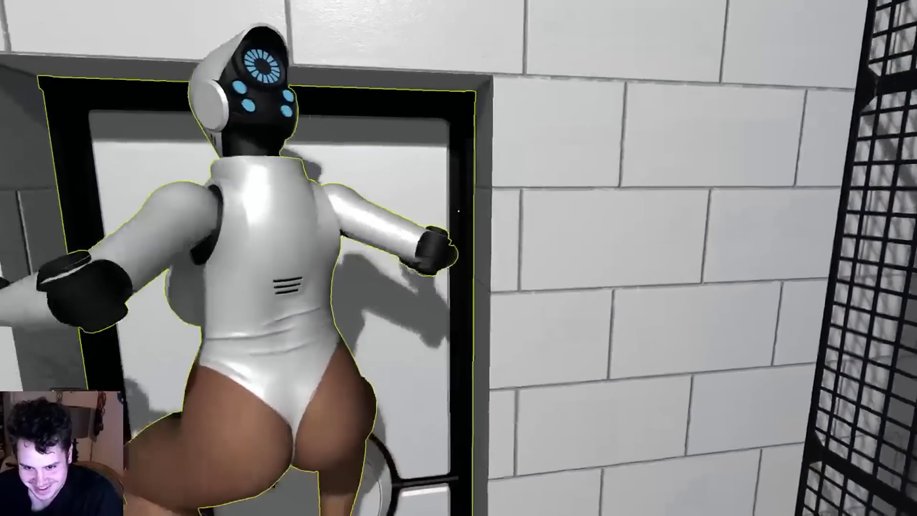
key(w)
key(w)
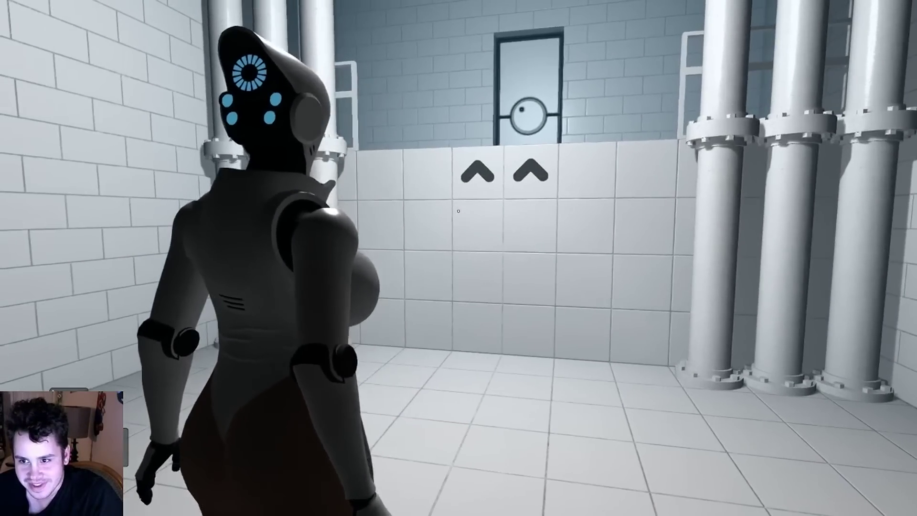